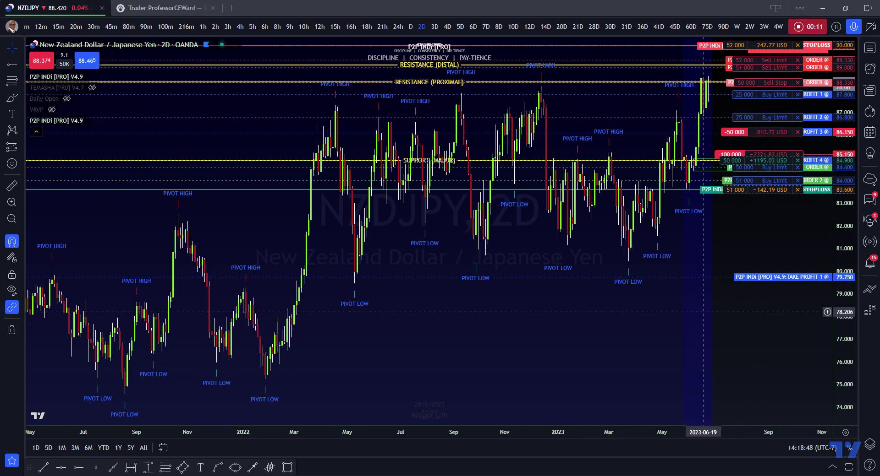
Step: Zoom the NZDJPY 2D chart in to show roughly the last 18 months of candles
scroll(701, 310, "up", 2)
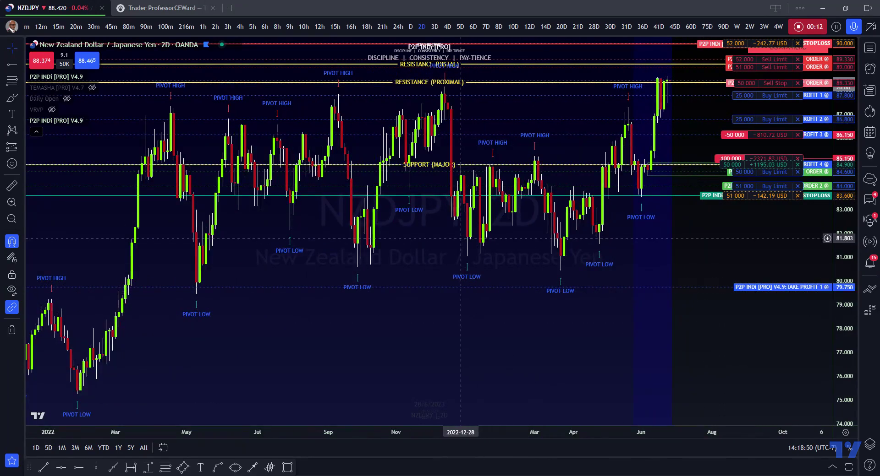
scroll(466, 273, "up", 2)
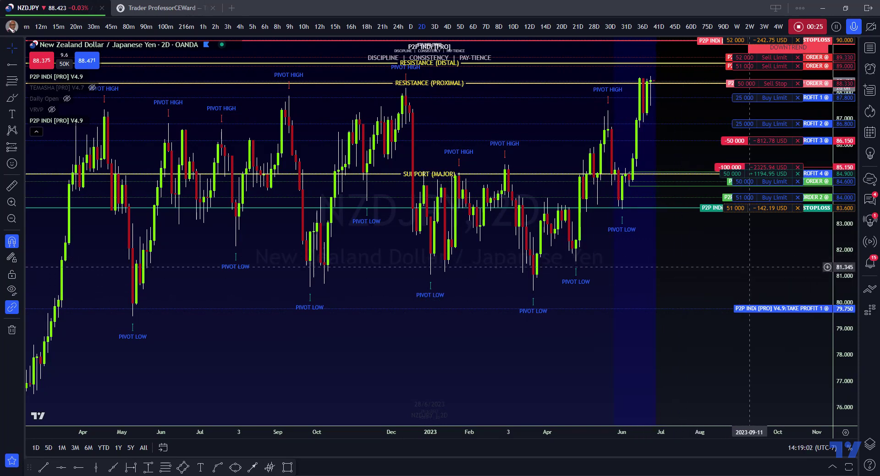
scroll(750, 267, "up", 3)
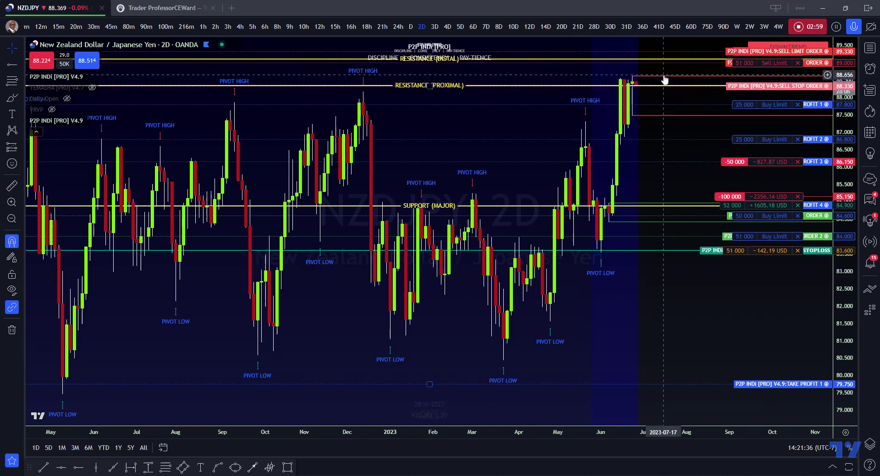
left_click(635, 85)
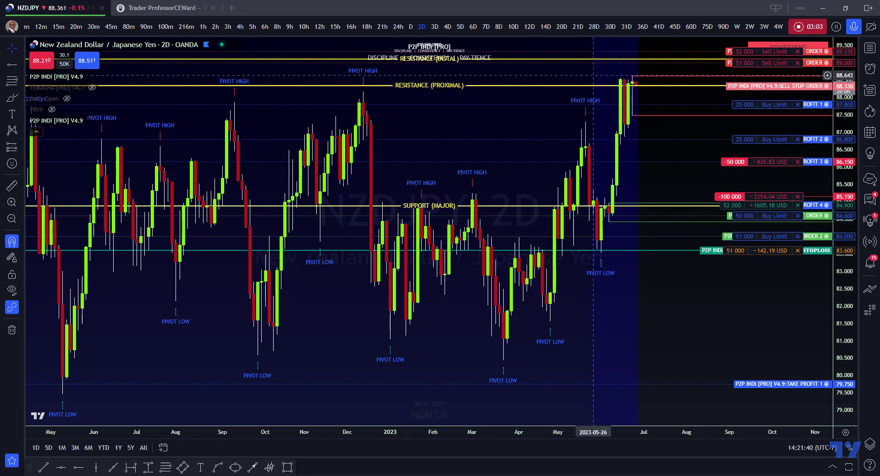
left_click(651, 92)
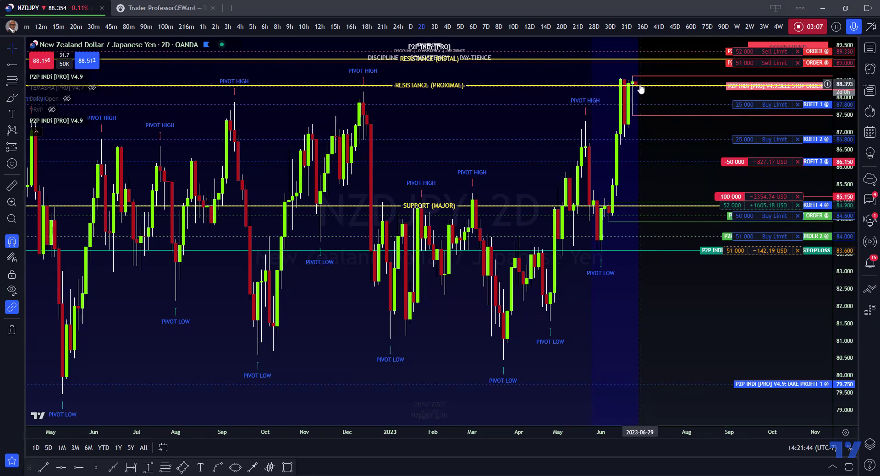
scroll(651, 87, "up", 3)
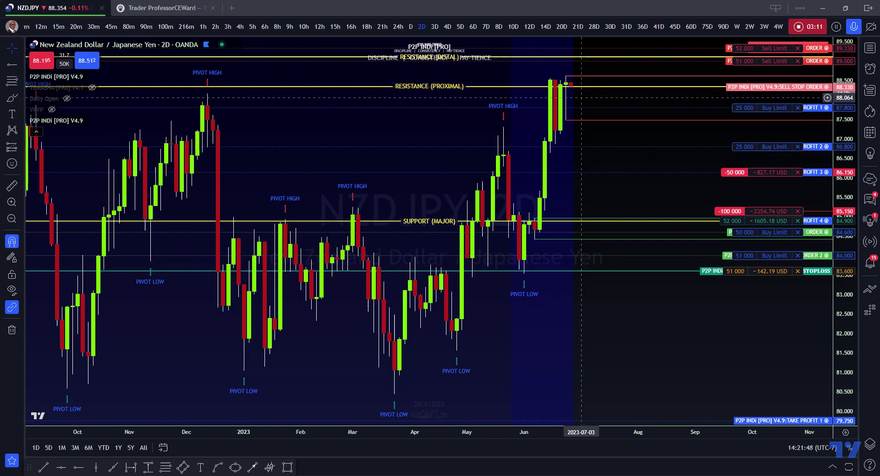
scroll(652, 126, "down", 1)
scroll(653, 126, "up", 1)
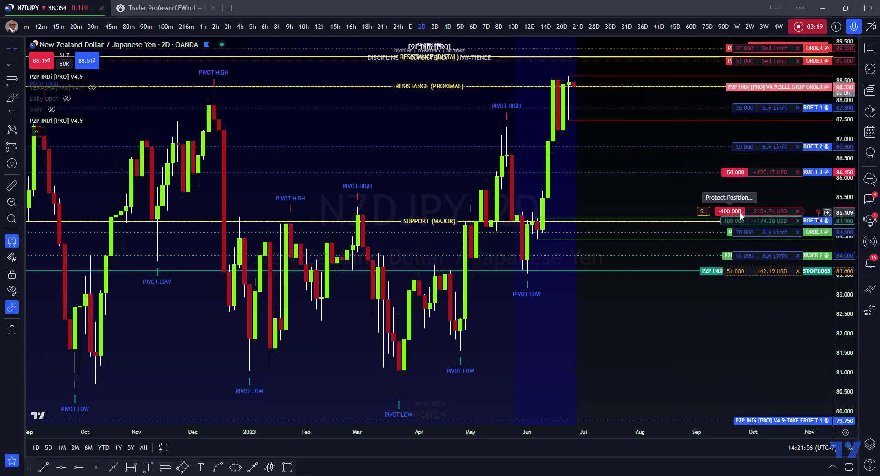
left_click(776, 87)
scroll(692, 114, "down", 4)
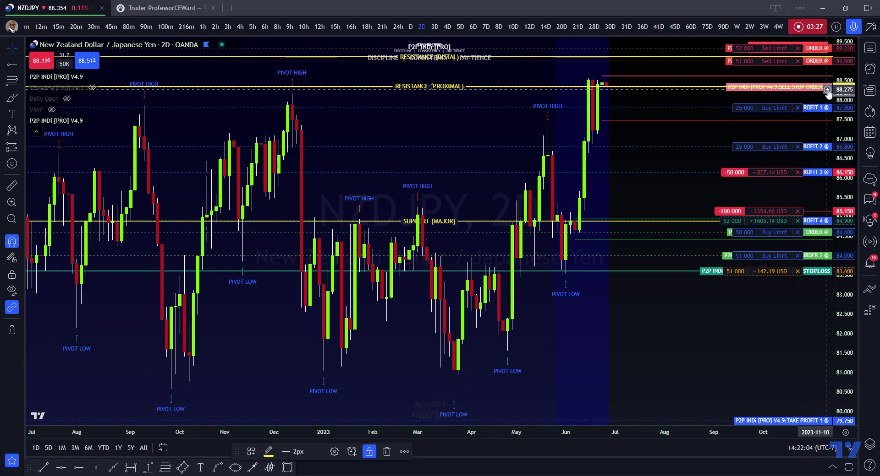
Step: Change the order quantity from 50K to 49000 and submit a NZDJPY sell order, which is rejected
left_click(69, 64)
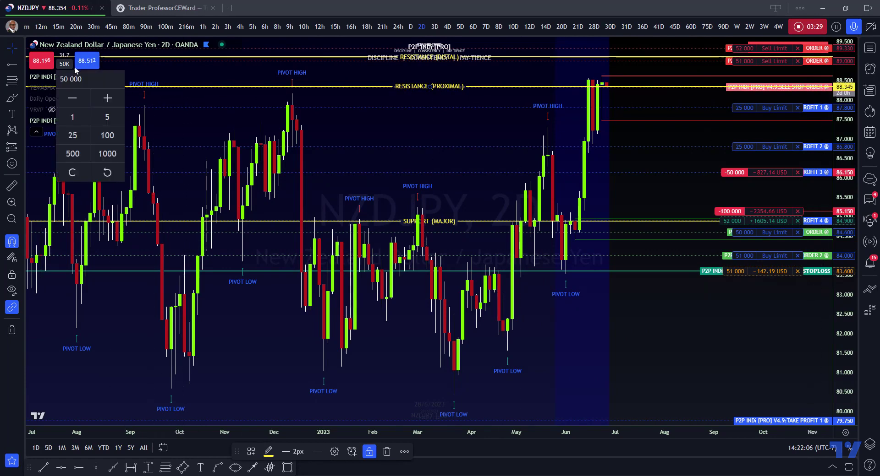
left_click(76, 78)
type("49000")
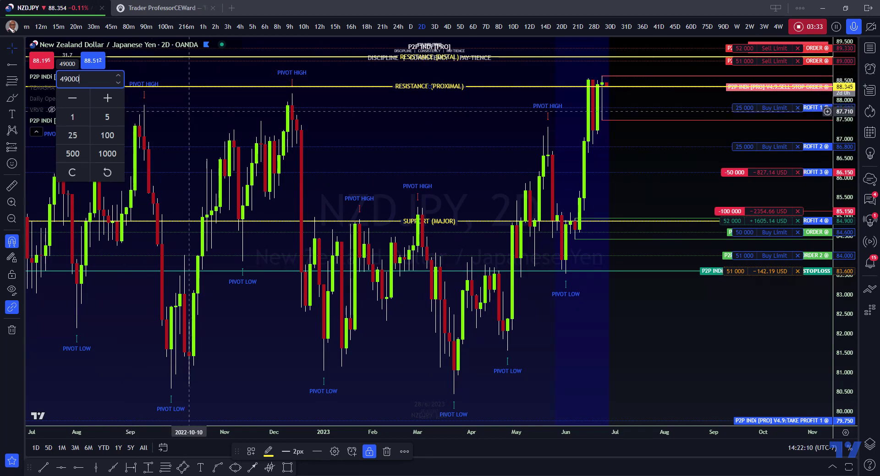
key("Return")
left_click(43, 62)
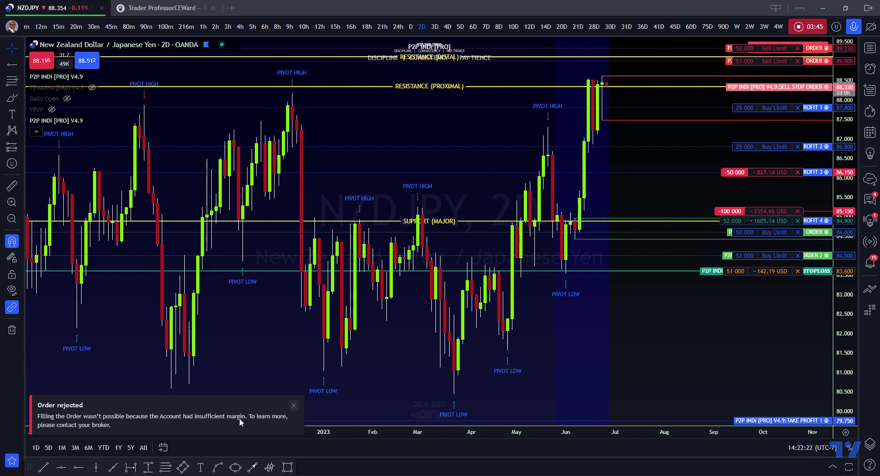
Step: Dismiss the Order rejected notice on the NZDJPY chart
left_click(294, 406)
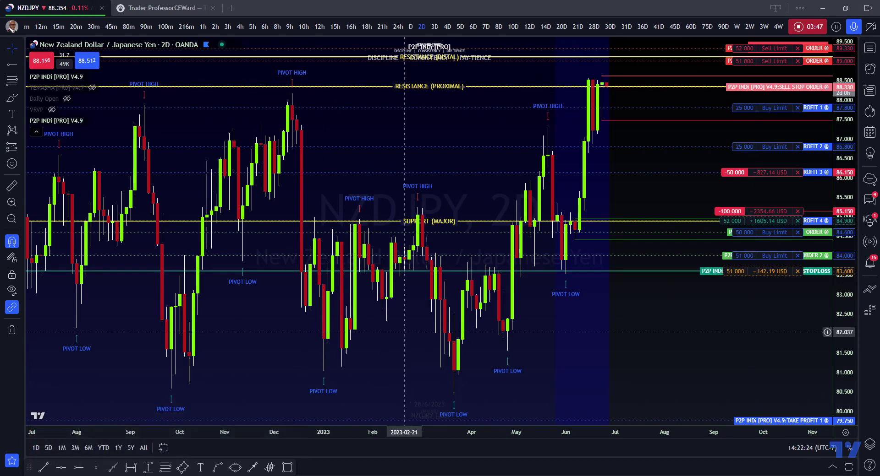
scroll(727, 154, "down", 5)
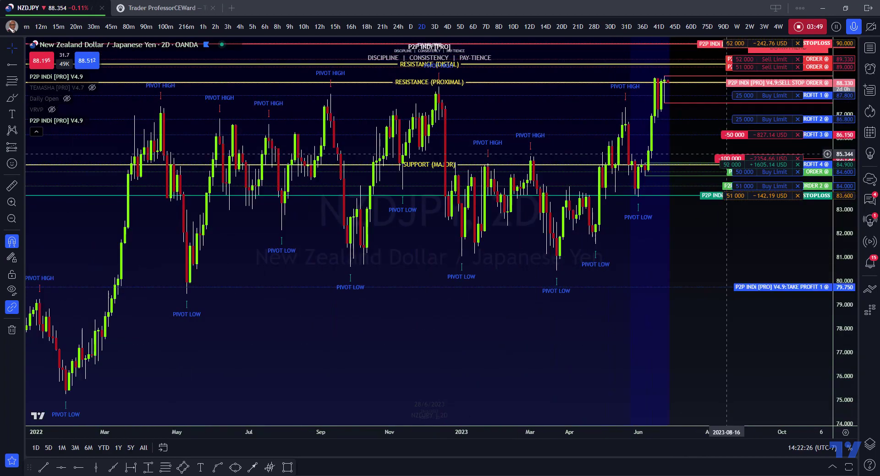
scroll(727, 154, "up", 4)
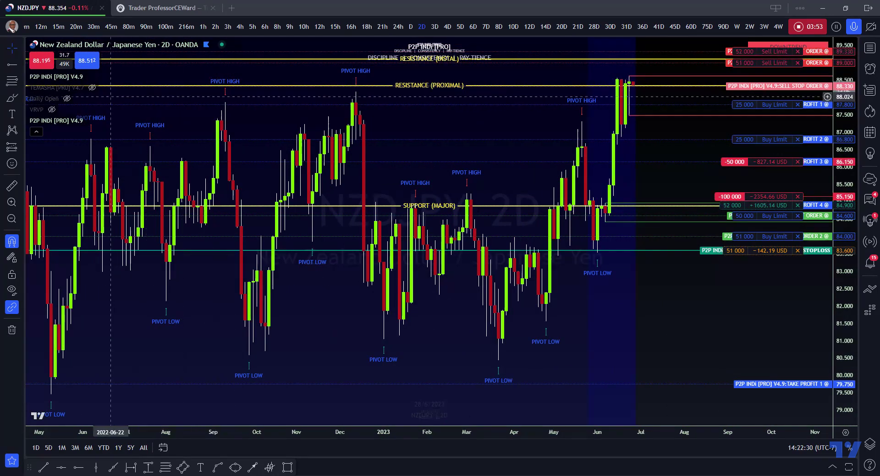
Step: Collapse the indicator legend, then select and deselect the P2P indicator levels
left_click(39, 132)
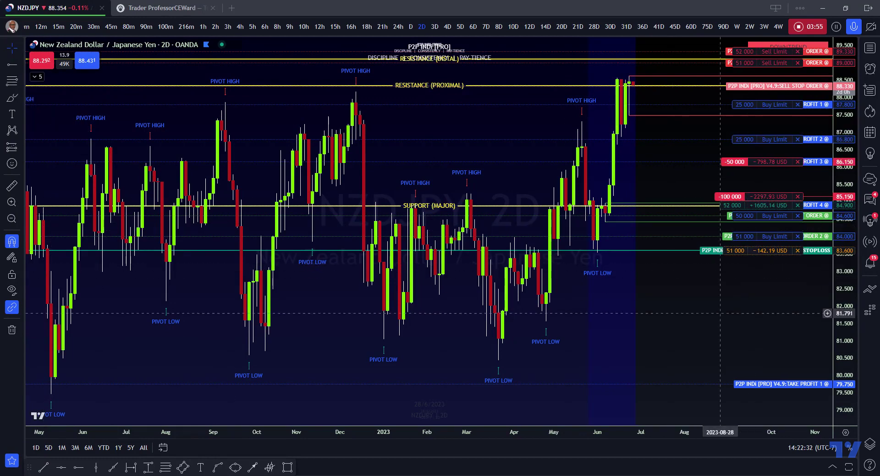
scroll(715, 315, "up", 3)
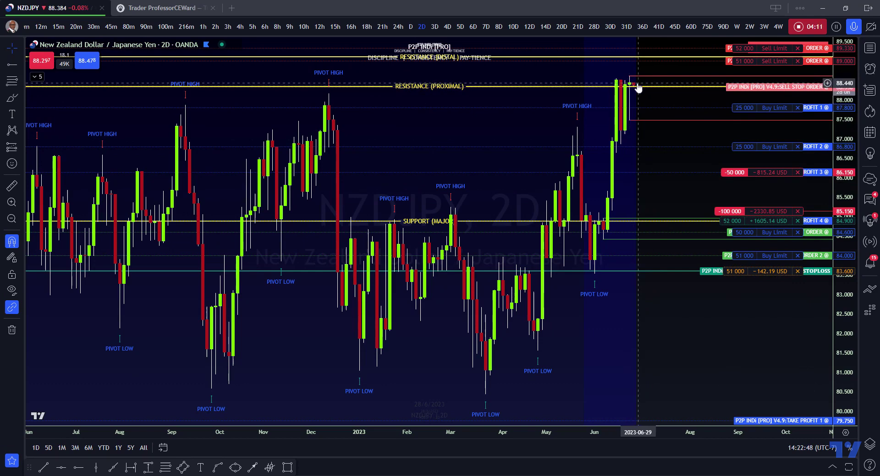
left_click(708, 147)
key("Escape")
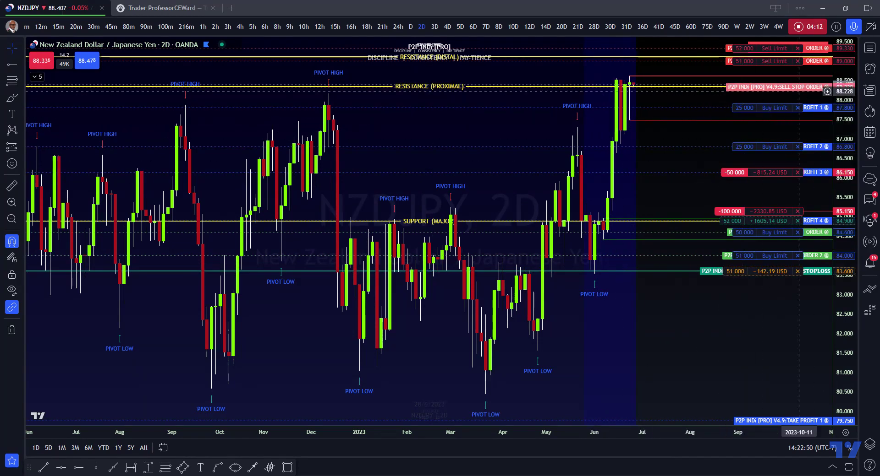
Step: Open the watchlist, enlarge the NZDJPY details area, and go to More technicals
left_click(870, 48)
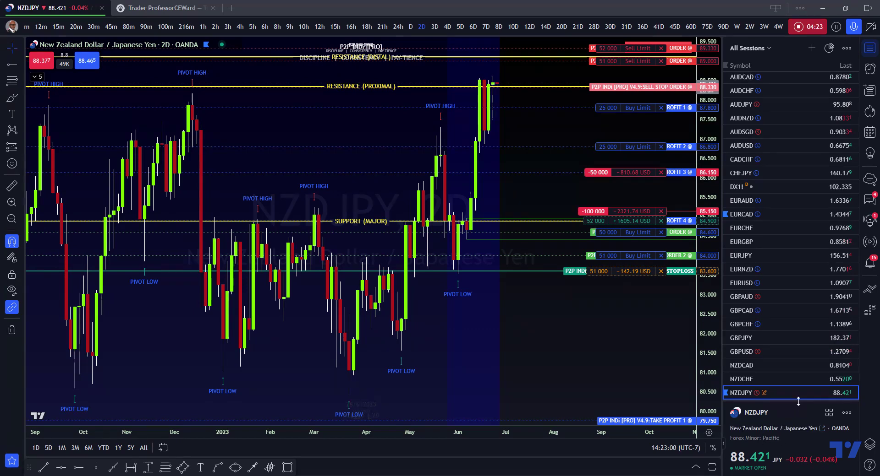
left_click_drag(798, 403, 802, 156)
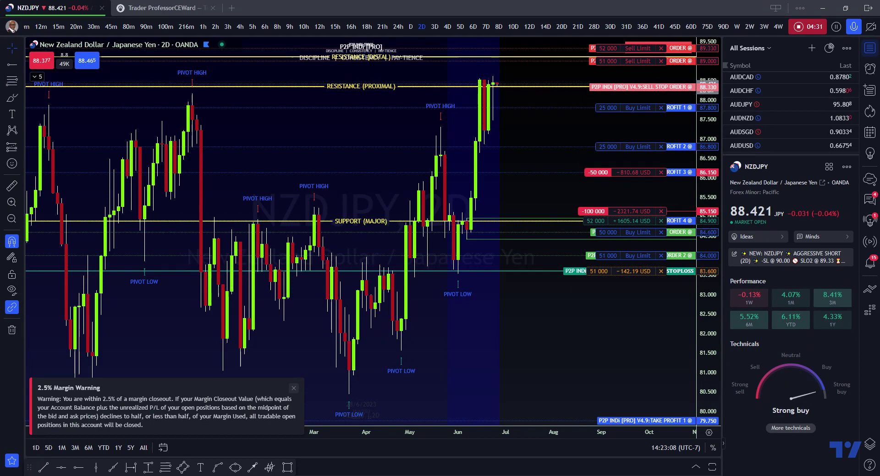
left_click(789, 429)
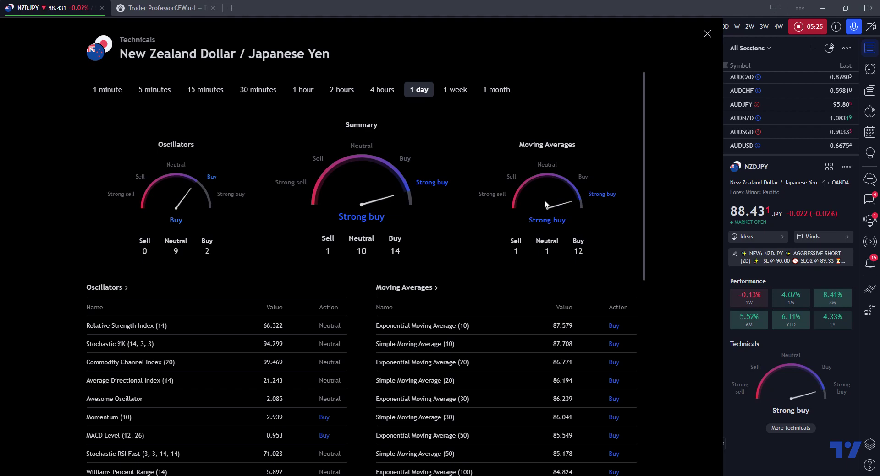
Step: Scroll down through the NZDJPY 1-day Oscillators and Moving Averages tables and back up
scroll(484, 315, "down", 2)
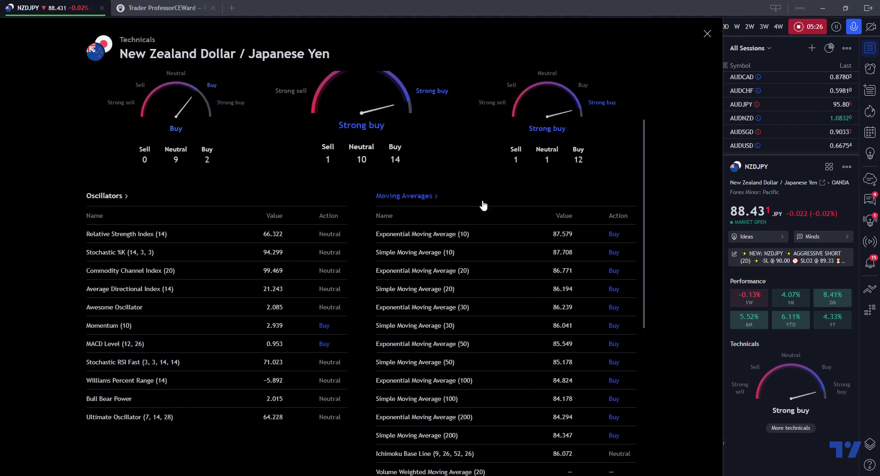
scroll(494, 358, "down", 1)
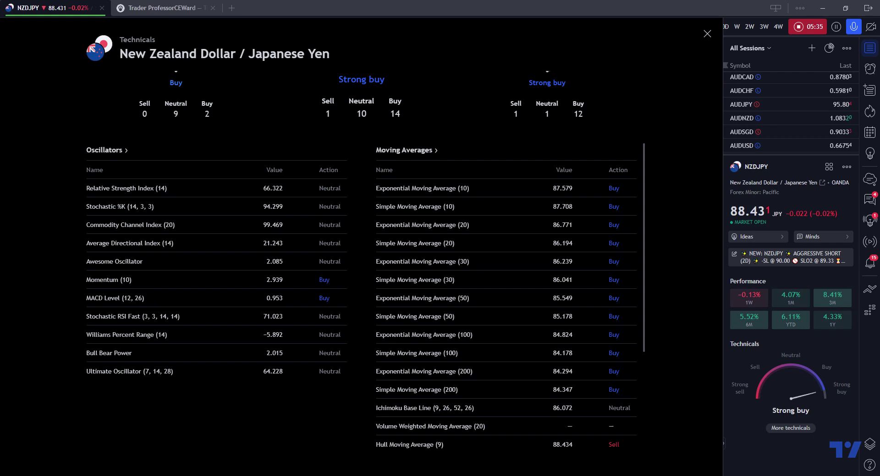
scroll(501, 319, "up", 3)
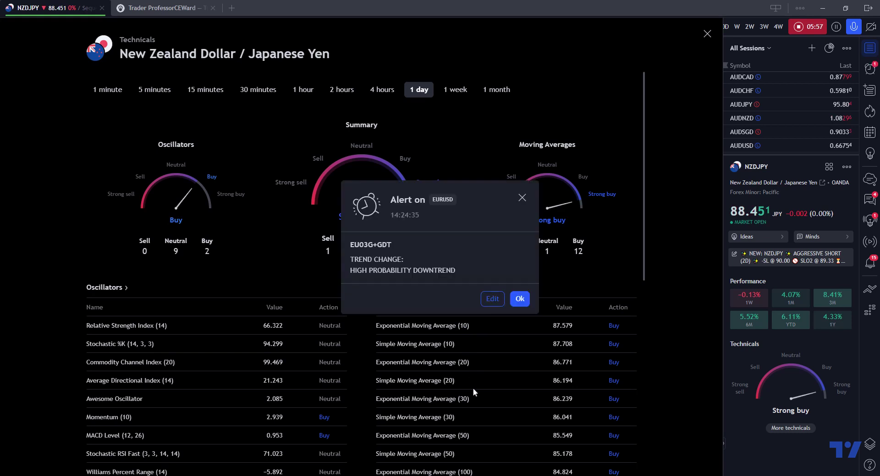
Step: Dismiss the EURUSD 'high probability downtrend' alert popup with Ok
left_click(526, 303)
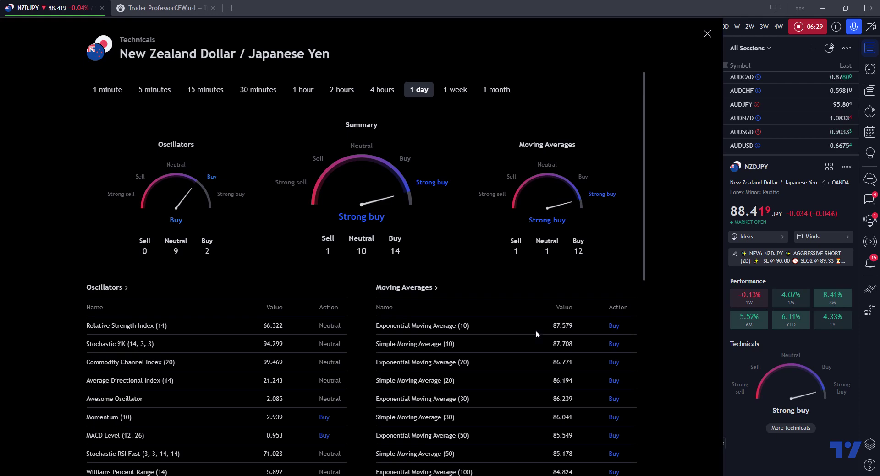
scroll(540, 325, "down", 2)
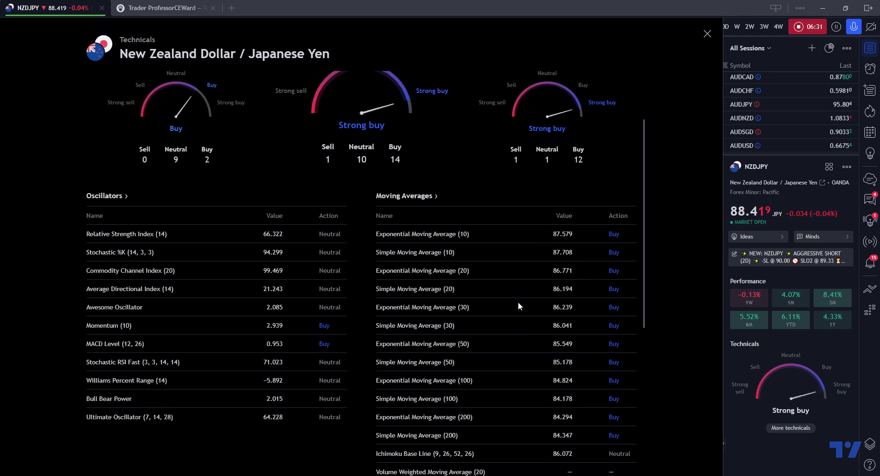
scroll(518, 301, "up", 2)
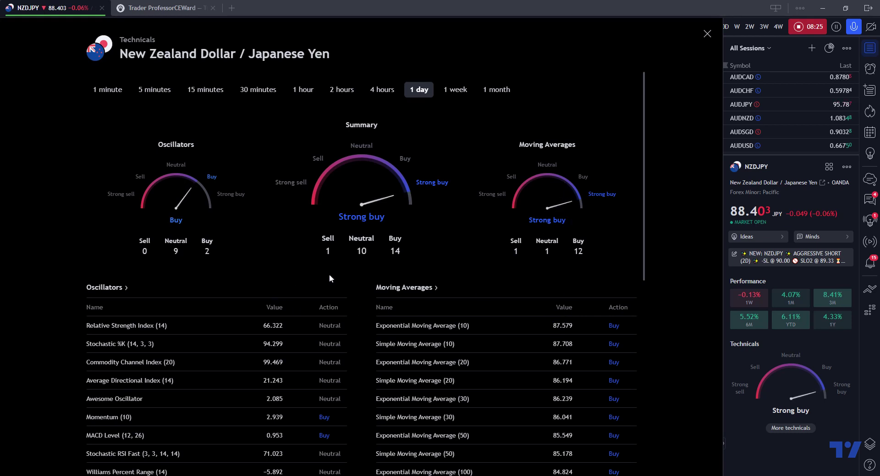
scroll(330, 274, "down", 2)
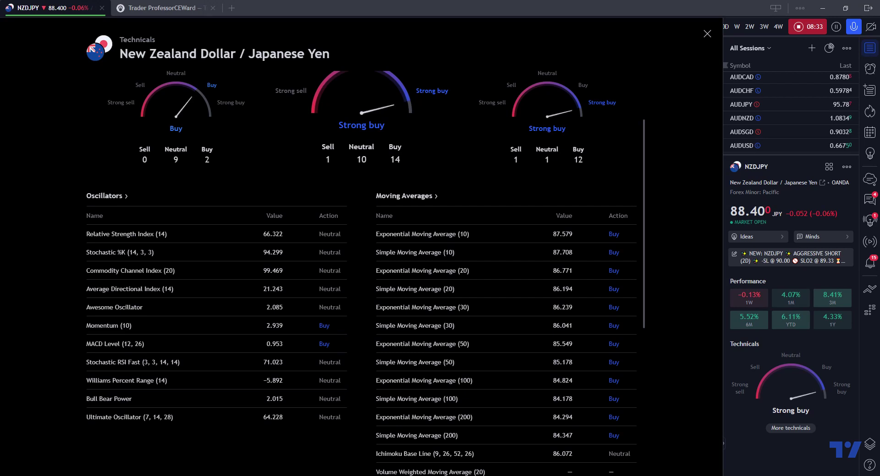
scroll(213, 158, "up", 2)
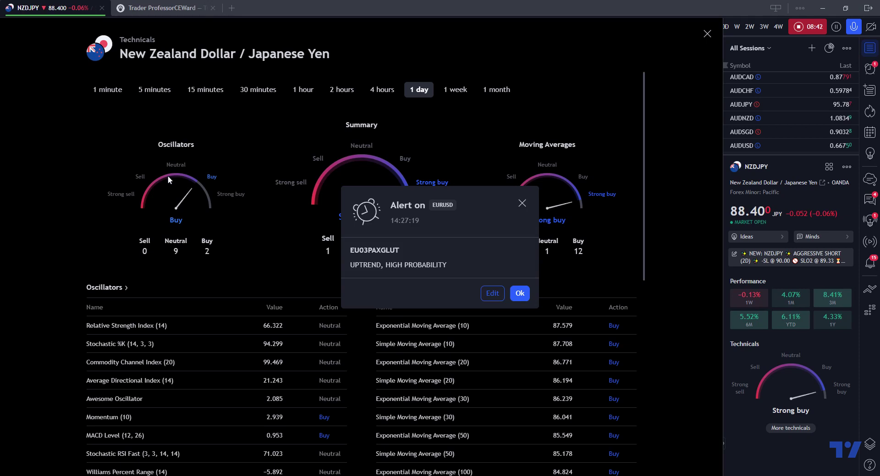
Step: Dismiss the EURUSD uptrend alert popup with Ok
left_click(520, 293)
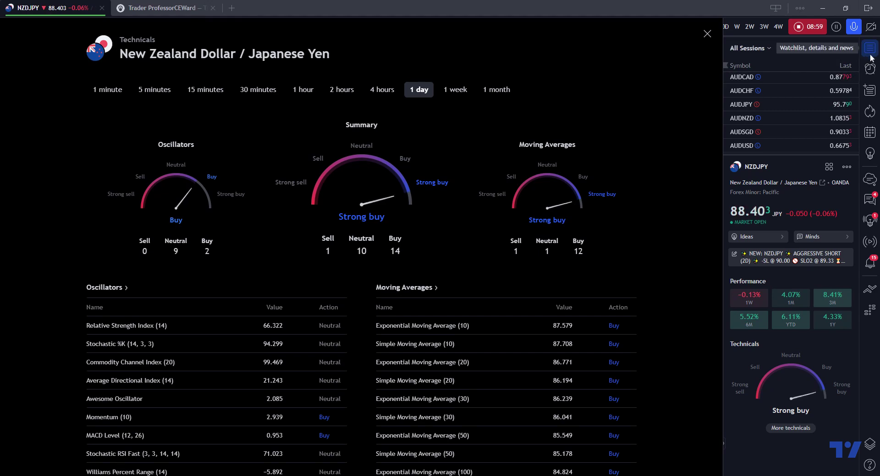
Step: Close the NZD/JPY Technicals page, then zoom the 2-day chart out and back in
left_click(707, 34)
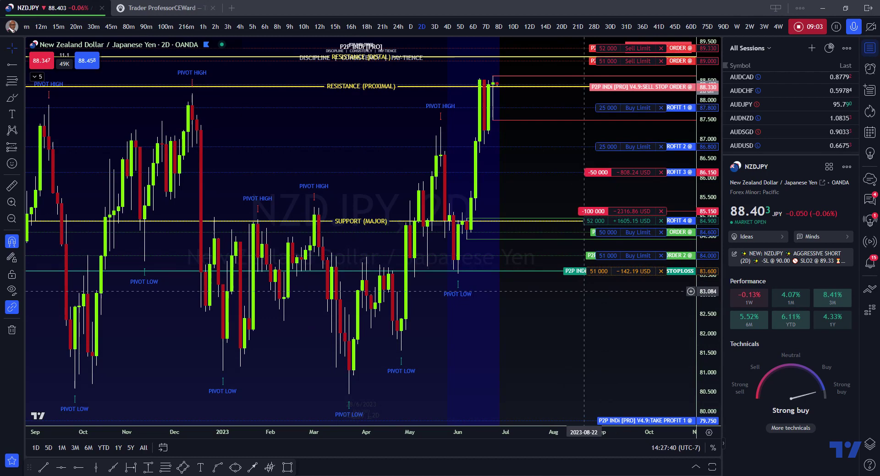
scroll(585, 293, "down", 3)
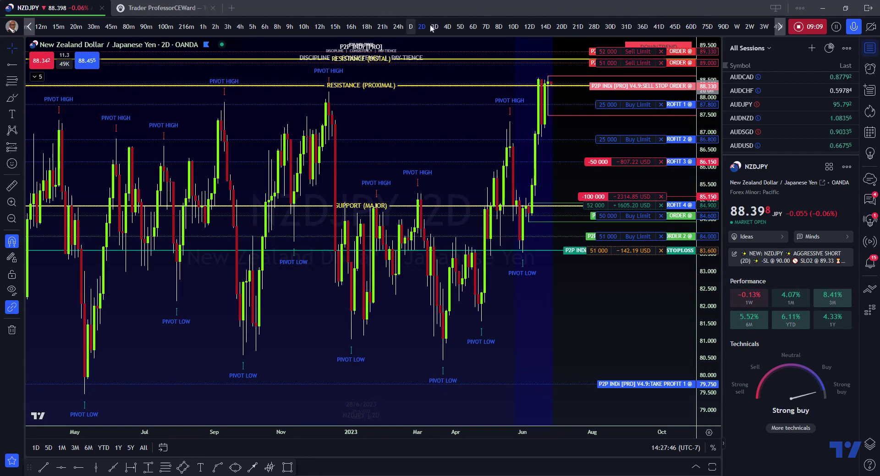
scroll(460, 302, "up", 3)
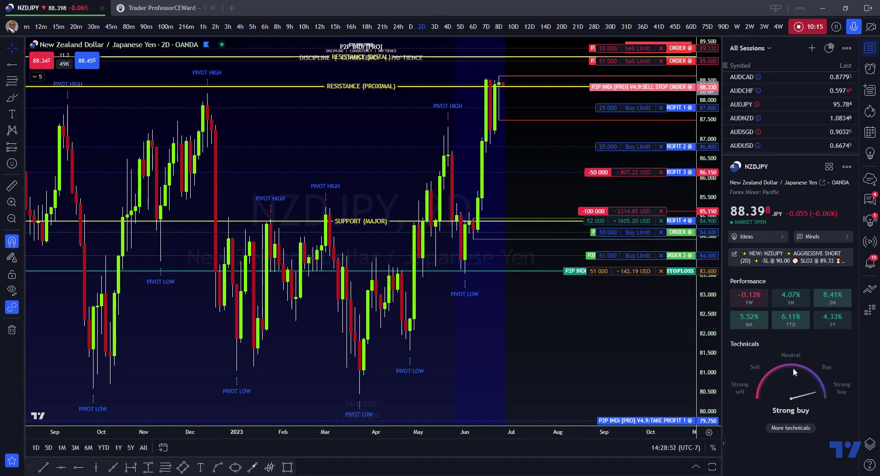
left_click(792, 427)
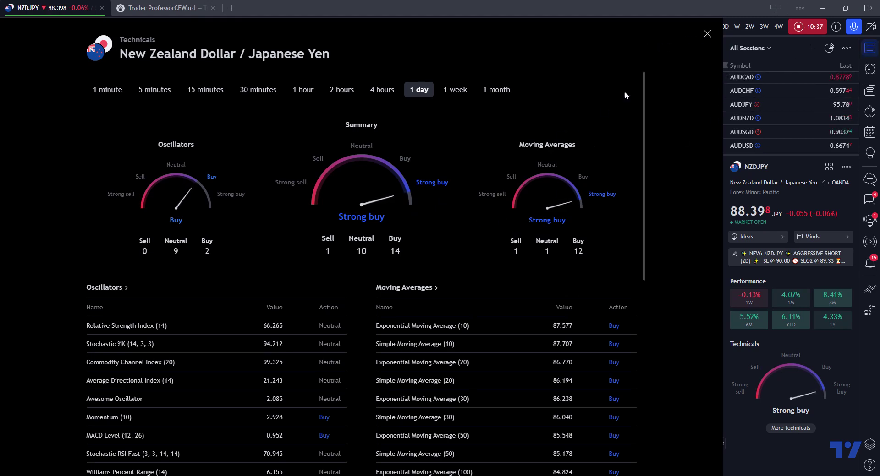
left_click(706, 34)
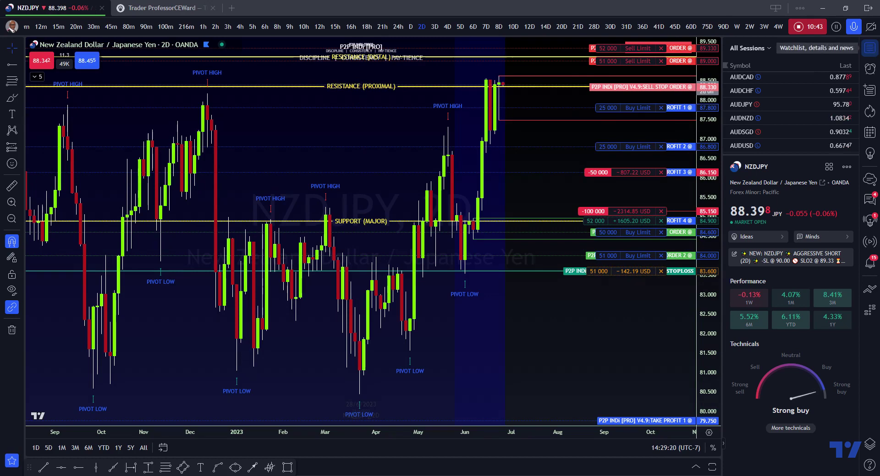
Step: Hide the watchlist panel, expand the indicator legend, and hide the second P2P INDi [PRO] V4.9
left_click(869, 48)
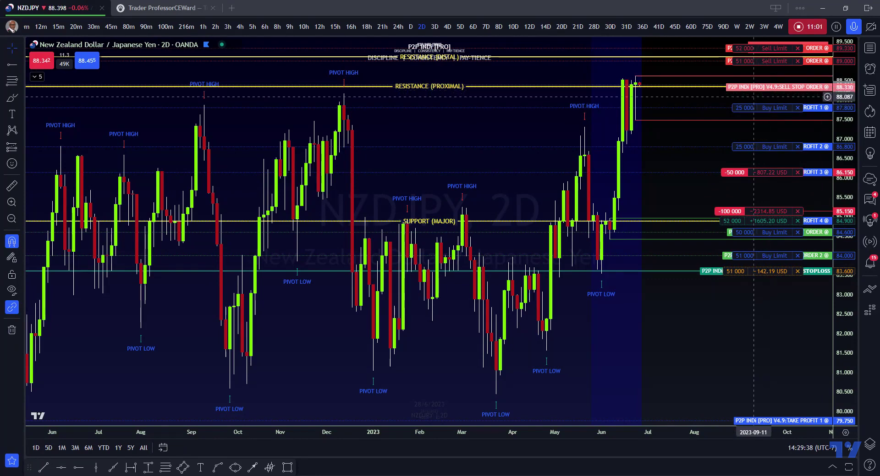
left_click(37, 78)
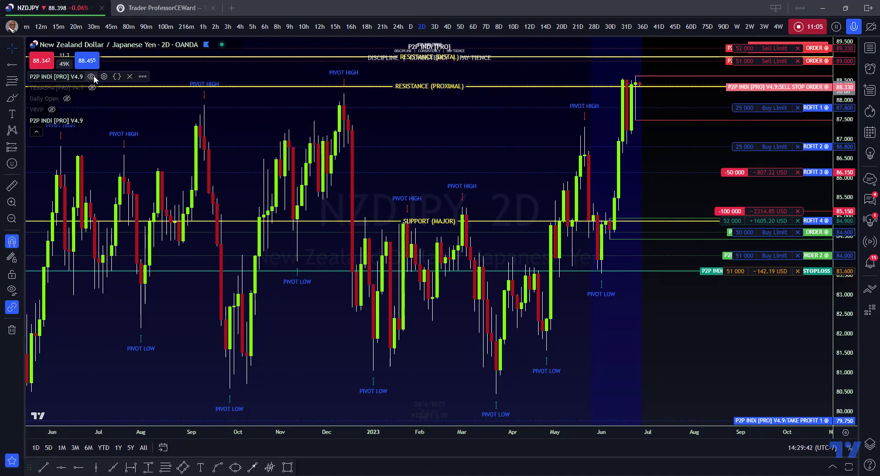
left_click(91, 121)
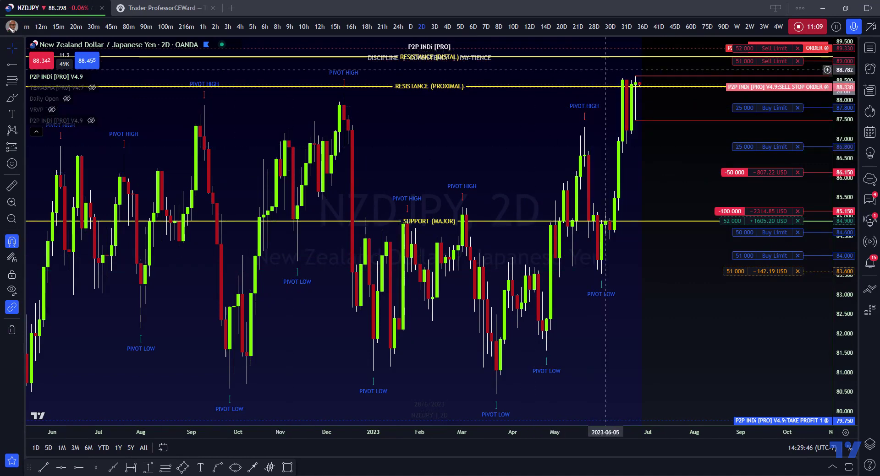
Step: Reveal the remaining chart options at the right end of the top toolbar
mouse_move(781, 111)
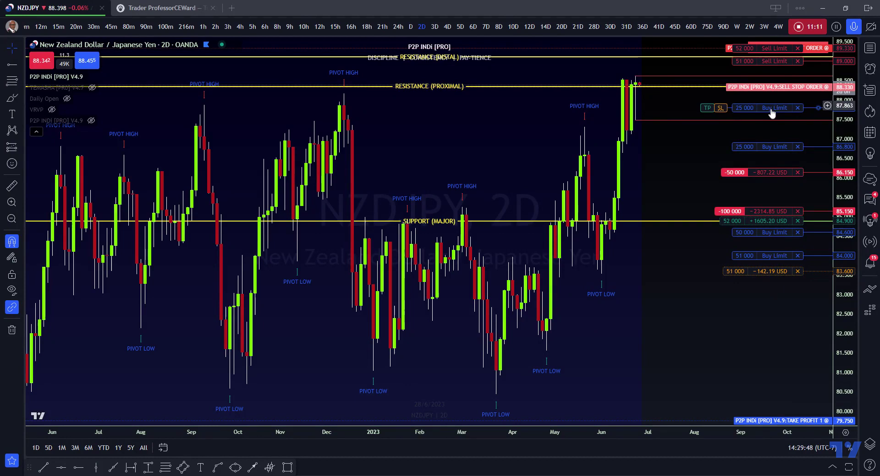
left_click(781, 28)
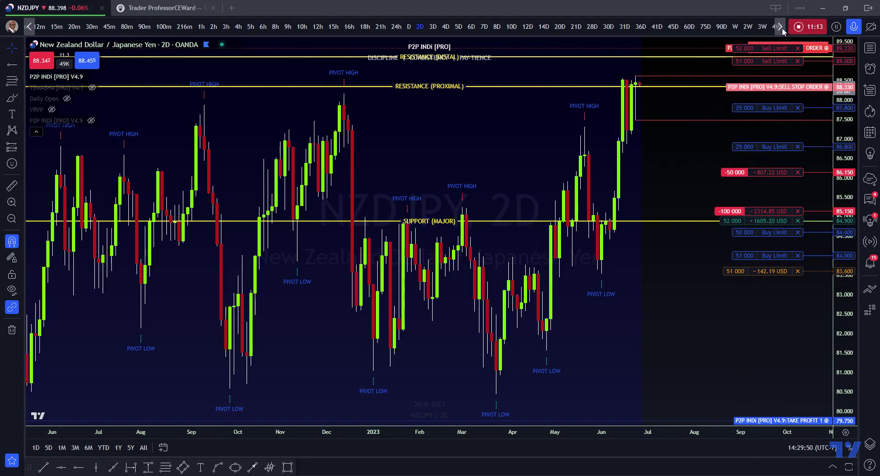
left_click(781, 27)
left_click(782, 28)
left_click(782, 28)
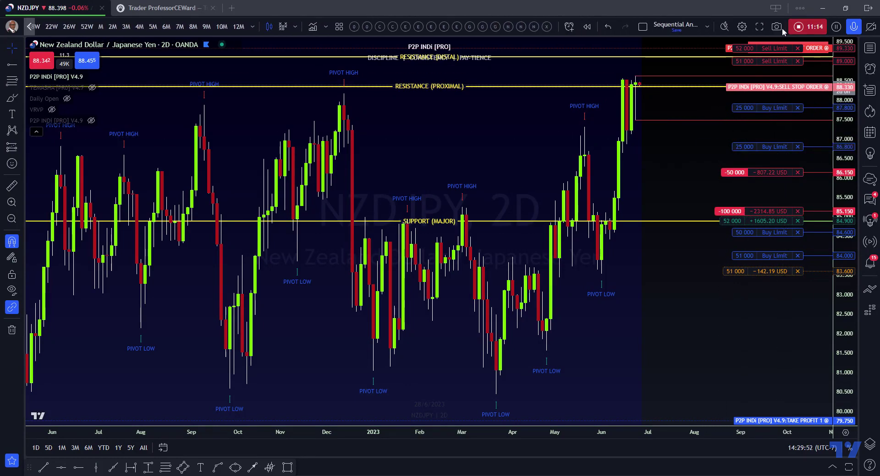
Step: Turn off Positions and Orders in the Chart settings Trading section and confirm with Ok
left_click(742, 27)
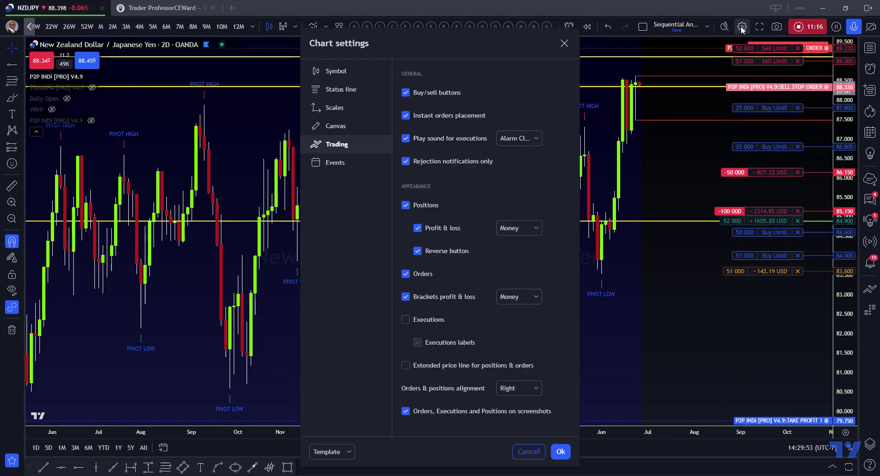
left_click(405, 205)
left_click(406, 274)
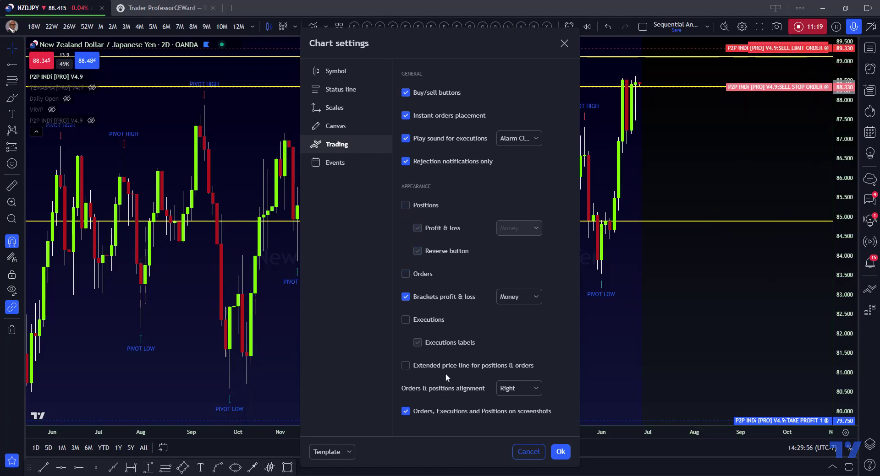
left_click(559, 452)
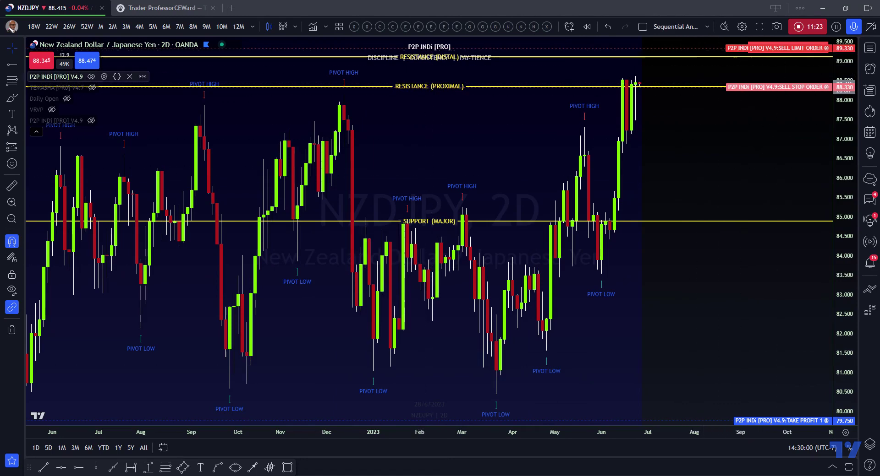
mouse_move(81, 89)
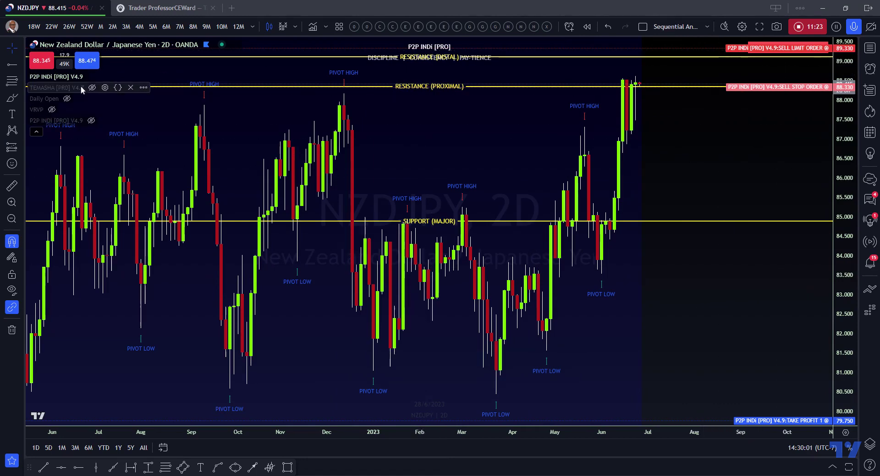
Step: Collapse the indicator legend and browse saved templates to the NZDJPY one, closing without applying
left_click(37, 133)
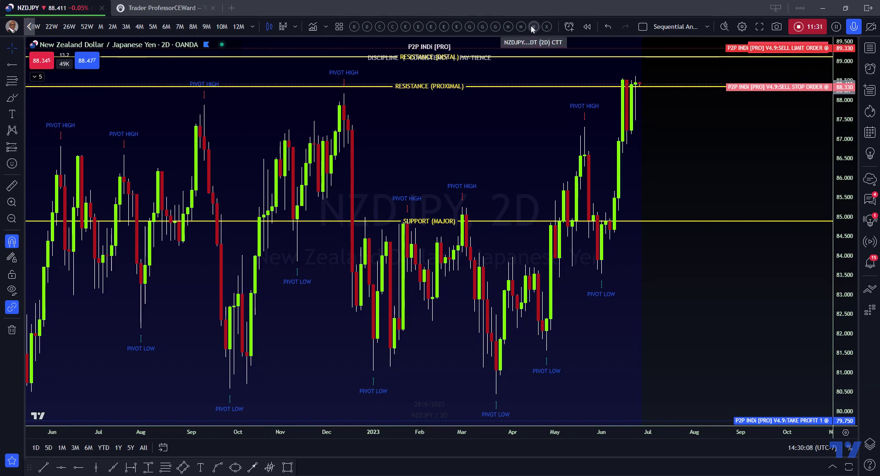
left_click(325, 27)
scroll(372, 230, "down", 15)
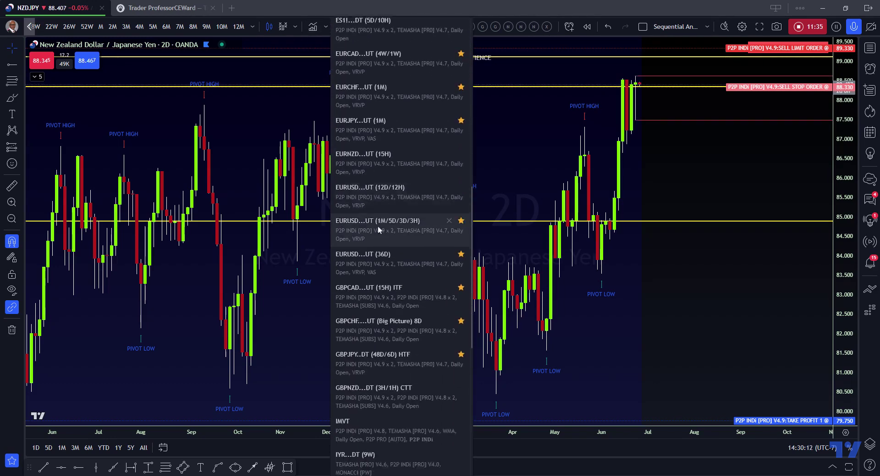
scroll(377, 227, "down", 3)
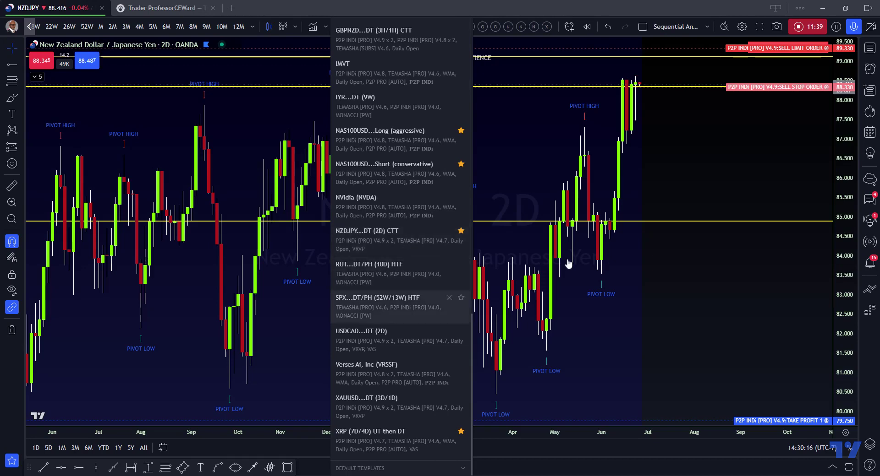
left_click(616, 284)
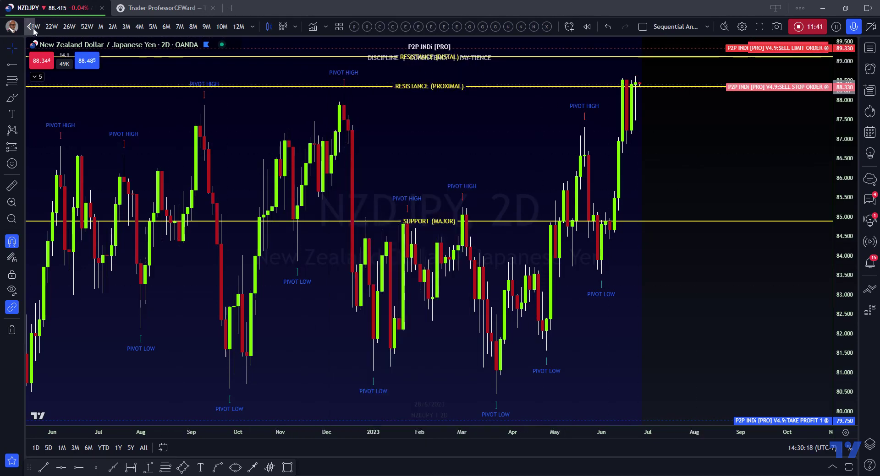
Step: Switch NZDJPY to 21D and fit 2009–2026, showing stop loss 97.000, sell limit 94.500, buy limit 48.550
left_click(29, 26)
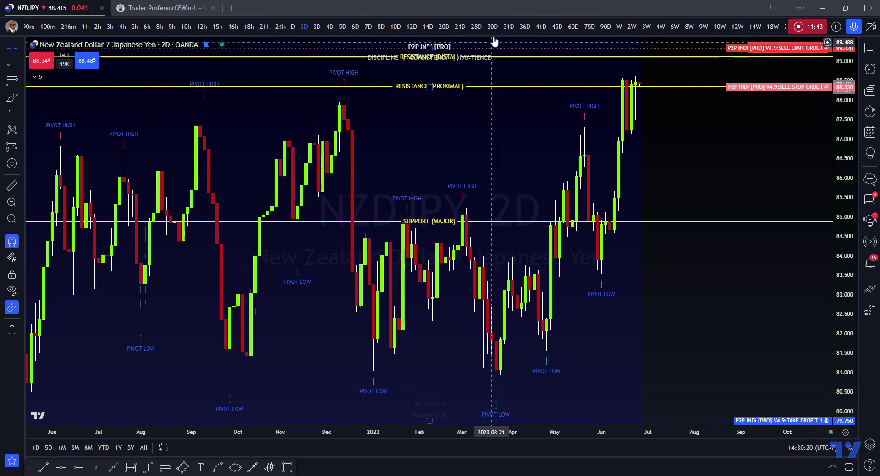
left_click(460, 28)
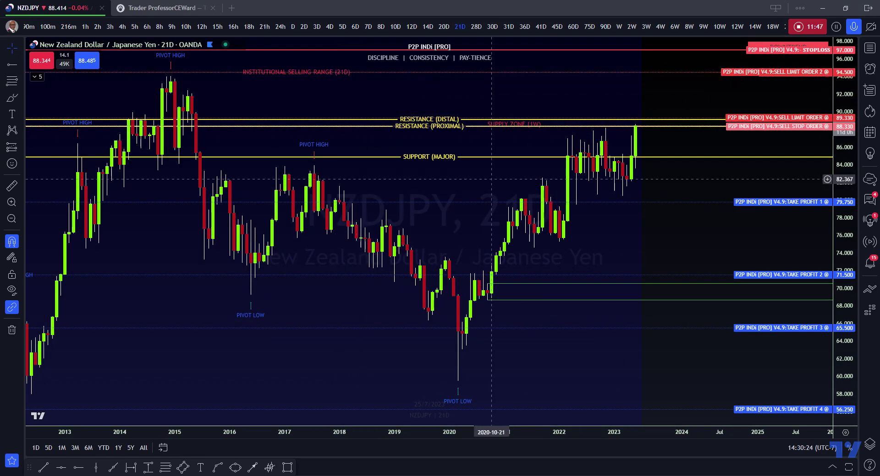
scroll(495, 178, "down", 3)
scroll(495, 178, "down", 2)
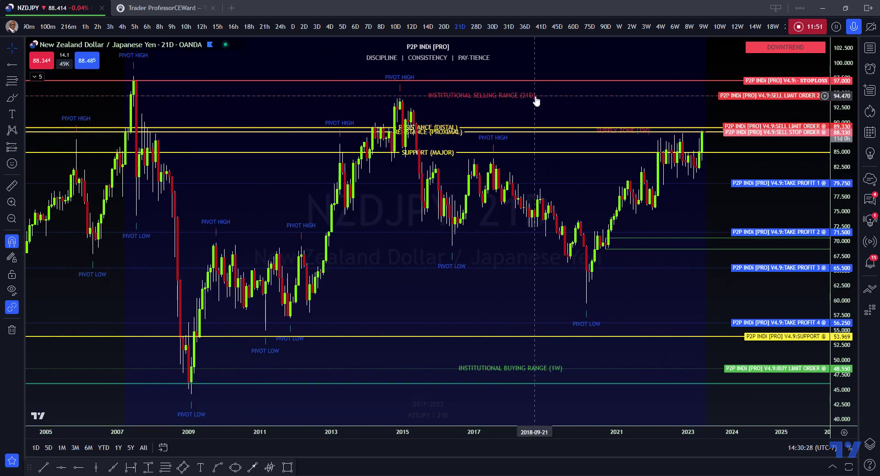
left_click_drag(588, 169, 574, 171)
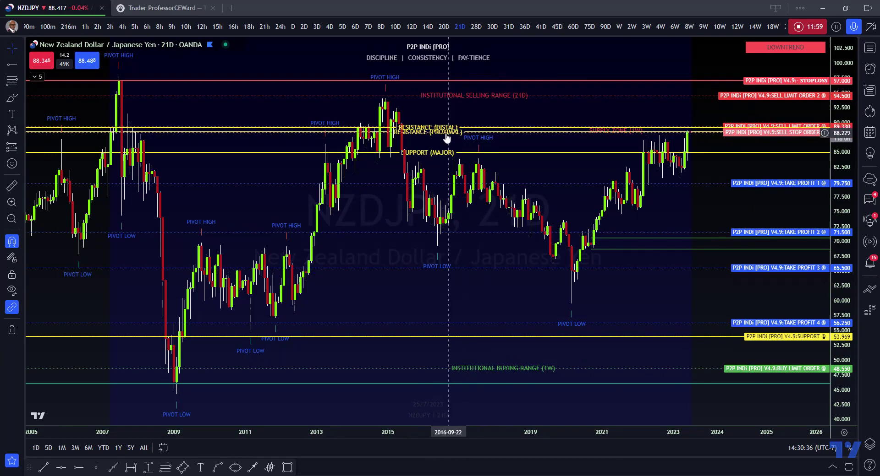
scroll(450, 134, "up", 2)
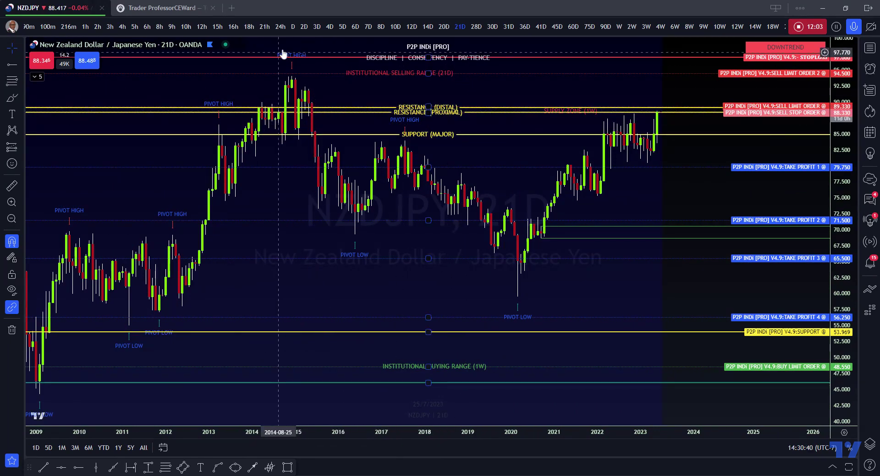
Step: Return NZDJPY to 2D and move from 2008 to 2015 candles below sell limit 89.330 and sell stop 88.330
left_click(308, 26)
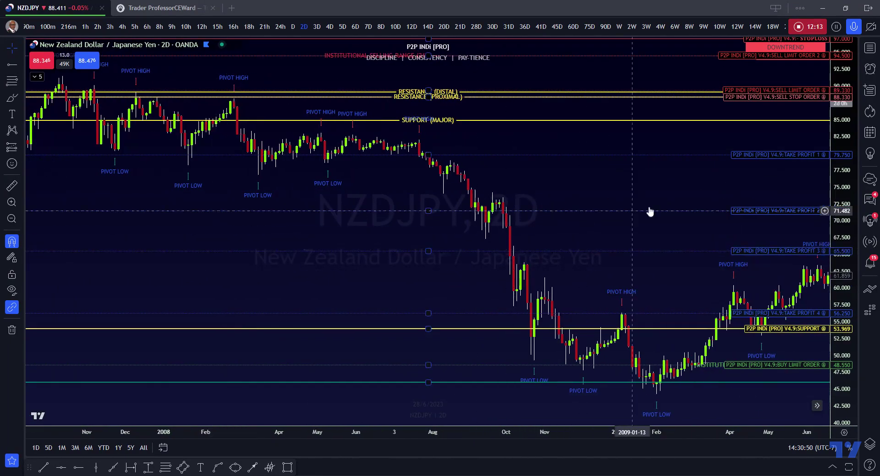
left_click_drag(650, 196, 449, 215)
scroll(449, 215, "down", 2)
scroll(520, 213, "right", 10)
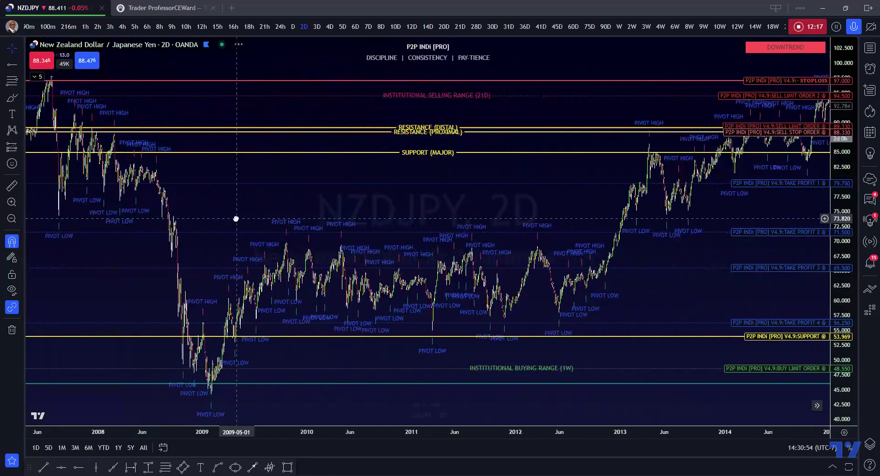
scroll(646, 252, "right", 15)
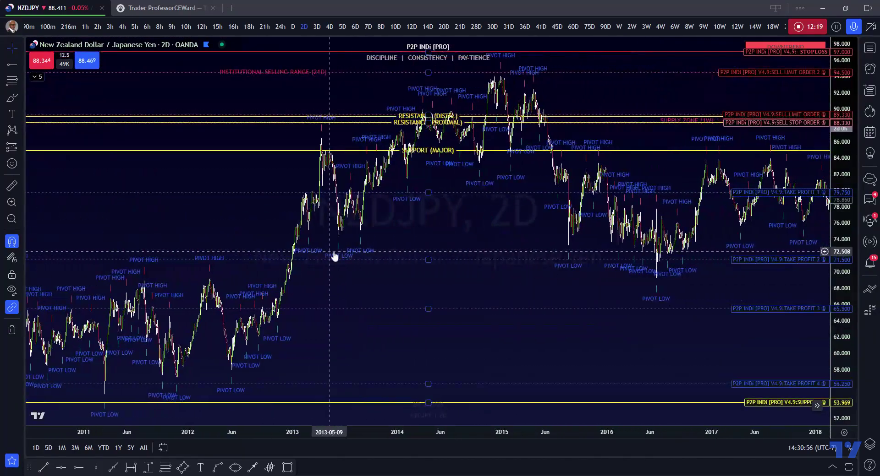
scroll(334, 255, "up", 2)
scroll(396, 248, "up", 3)
scroll(625, 260, "left", 5)
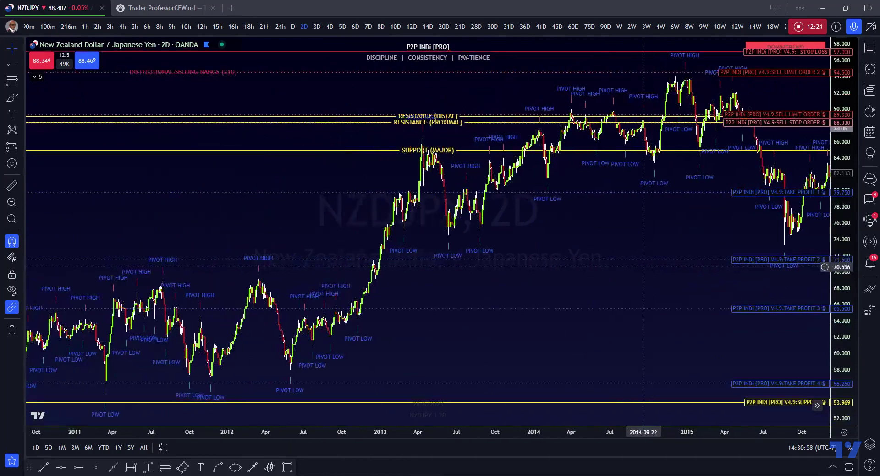
scroll(638, 264, "up", 4)
scroll(274, 274, "up", 2)
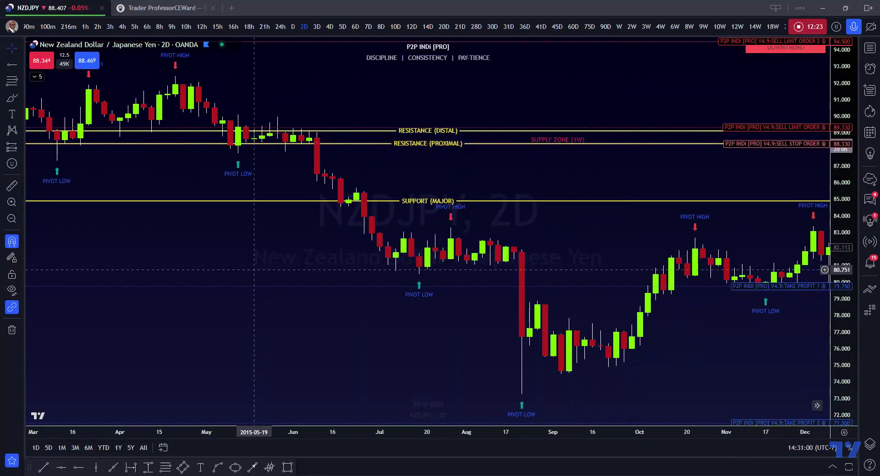
scroll(237, 277, "right", 1)
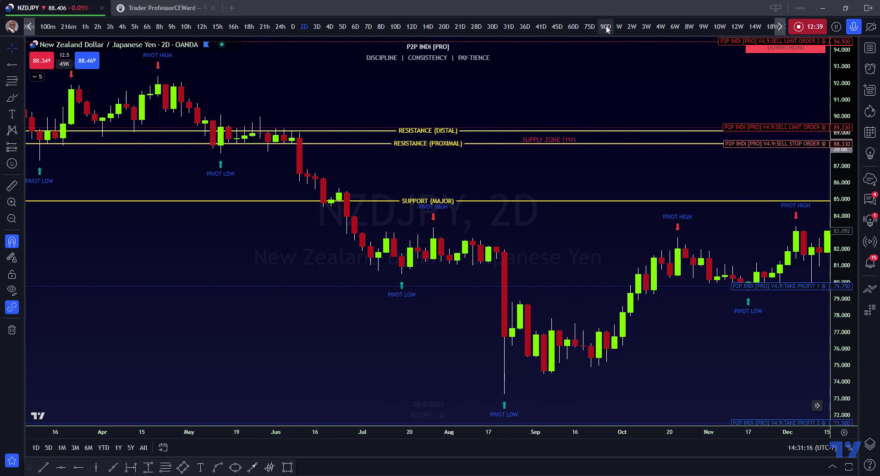
Step: Switch NZDJPY to weekly, pan back to the 2014–2019 bars, then return to the latest bars
left_click(619, 27)
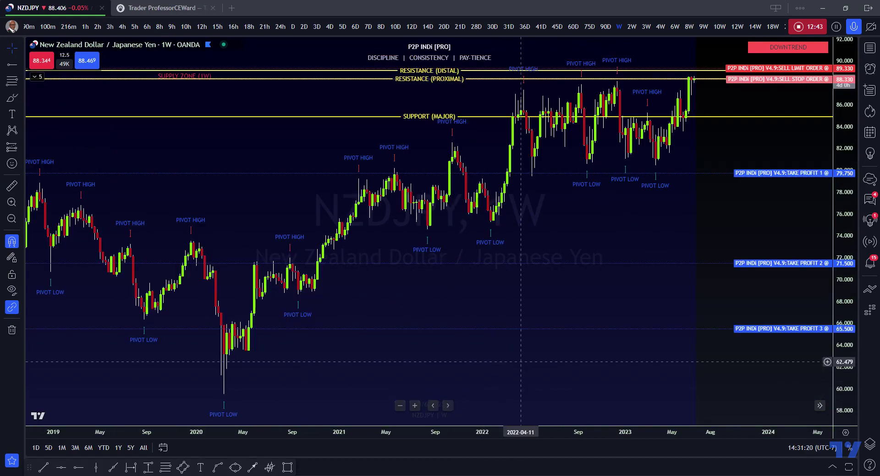
left_click_drag(138, 308, 713, 343)
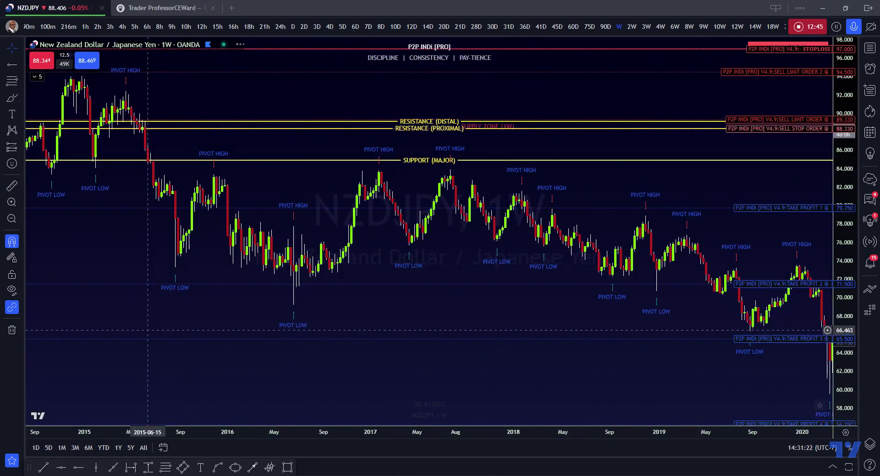
left_click_drag(142, 337, 286, 354)
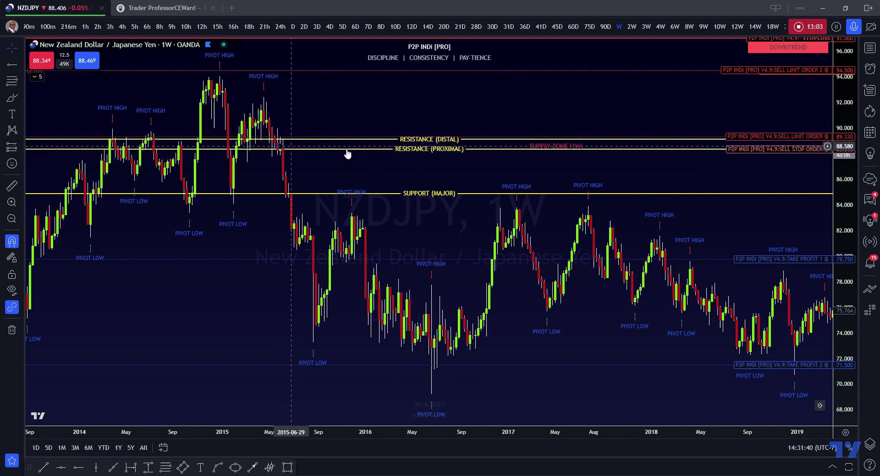
left_click(819, 406)
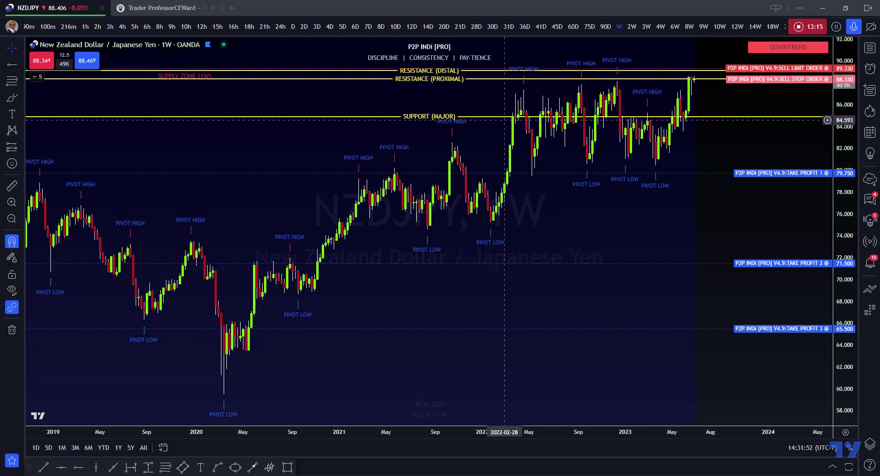
Step: Zoom the weekly chart to show 2005–2023 with take profits 79.750, 71.500, 65.500 and 56.250
scroll(664, 168, "down", 5)
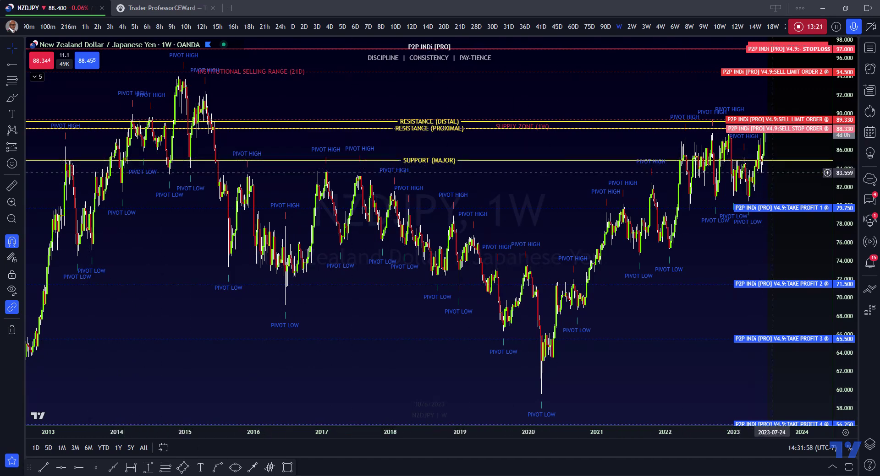
scroll(748, 165, "up", 1)
scroll(749, 184, "up", 2)
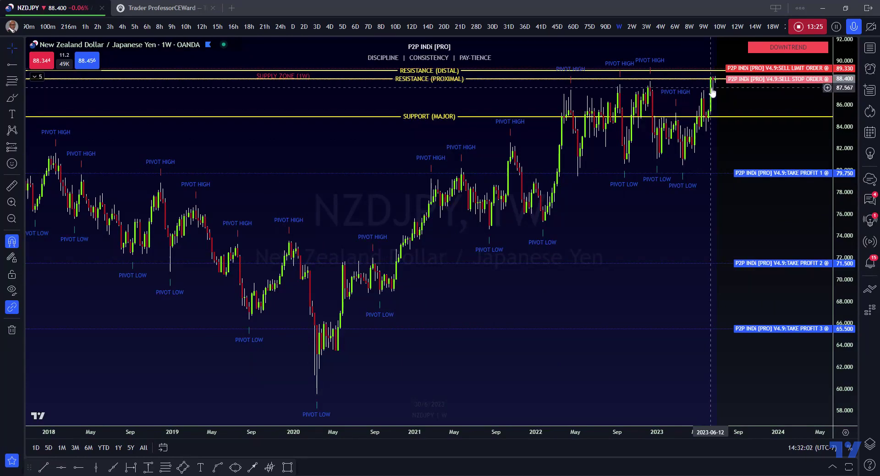
scroll(713, 111, "up", 3)
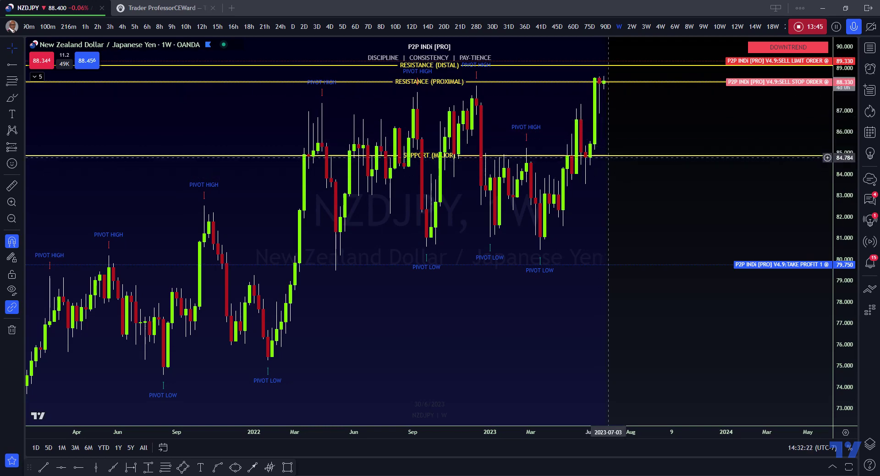
scroll(731, 158, "down", 8)
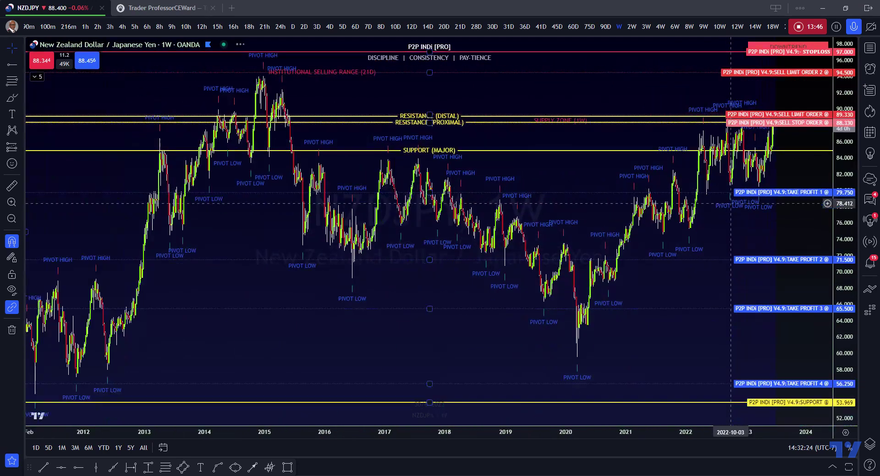
scroll(725, 206, "down", 8)
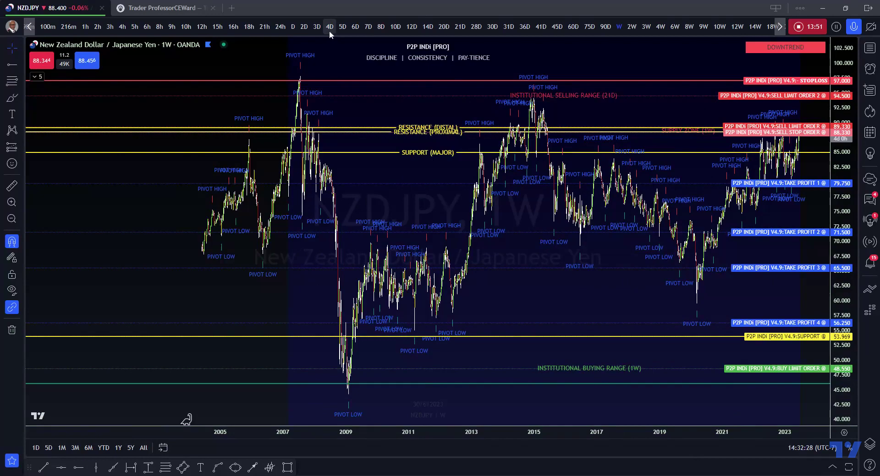
Step: Switch NZDJPY to 21D and zoom to show candles against the P2P levels, including the 97.000 stop loss
left_click(460, 26)
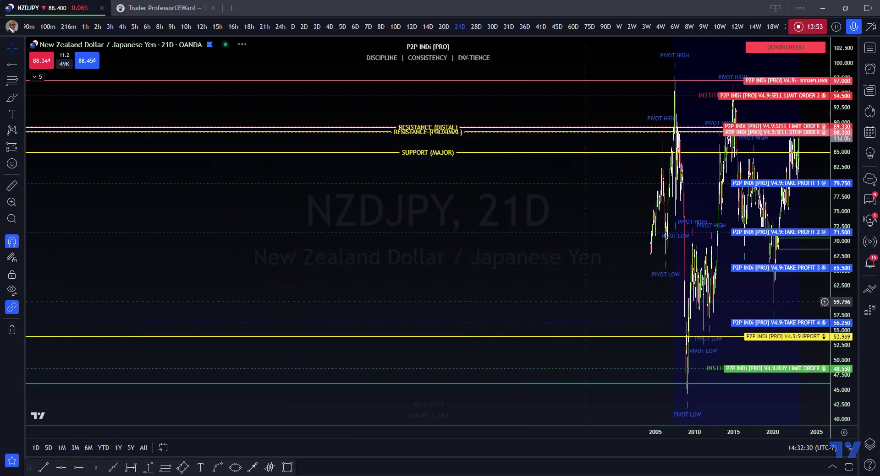
scroll(588, 298, "up", 5)
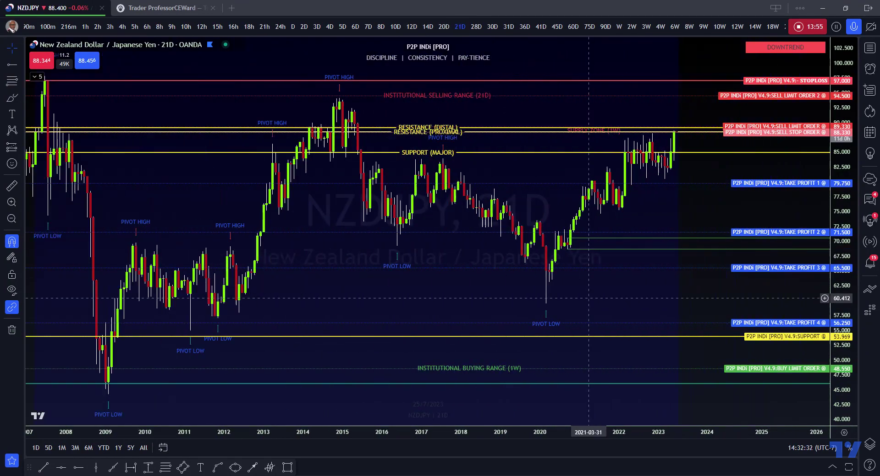